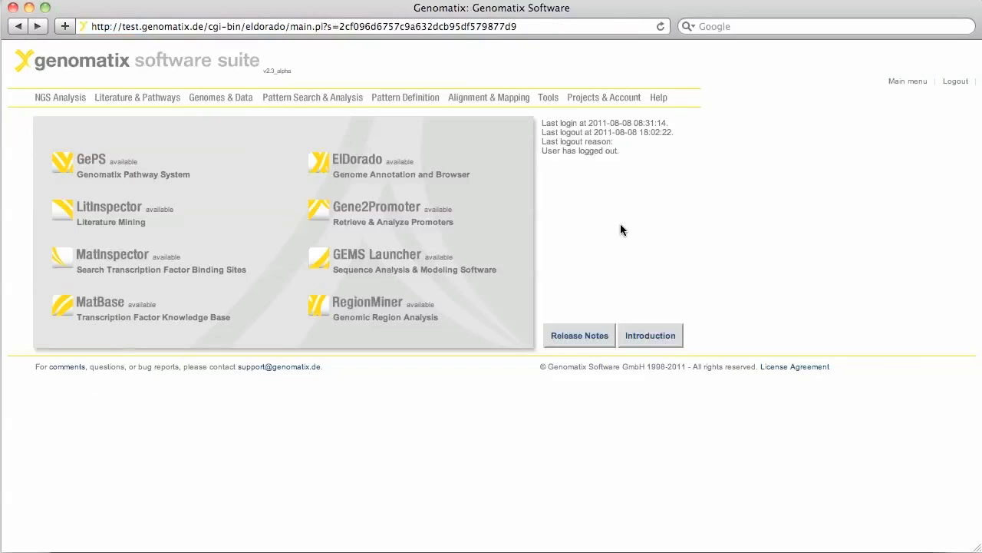
# - Open the CoreSearch task, upload STAT1ChIP_sequences.txt as the input sequences, and run the motif search with the default parameters
pyautogui.moveTo(401, 103)
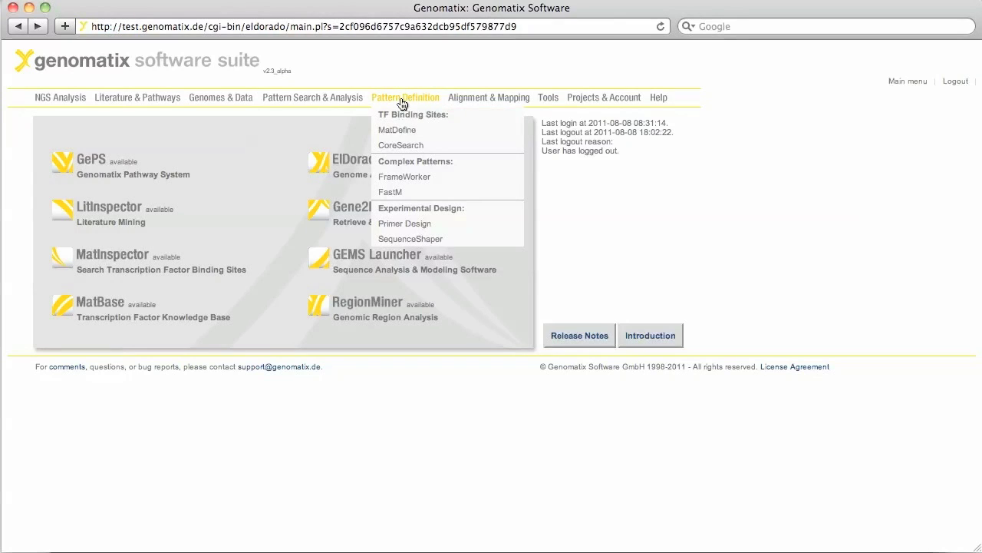
pyautogui.click(407, 146)
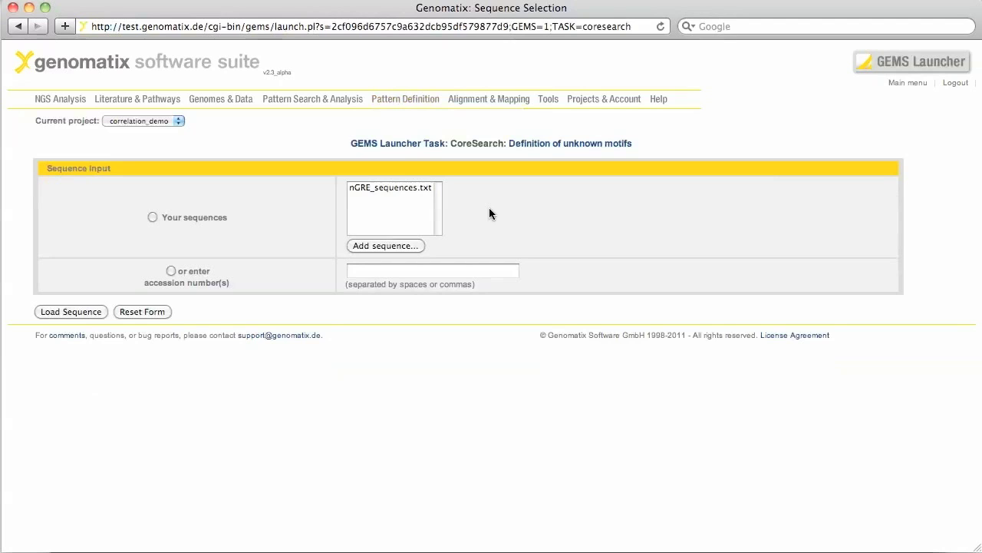
pyautogui.click(388, 246)
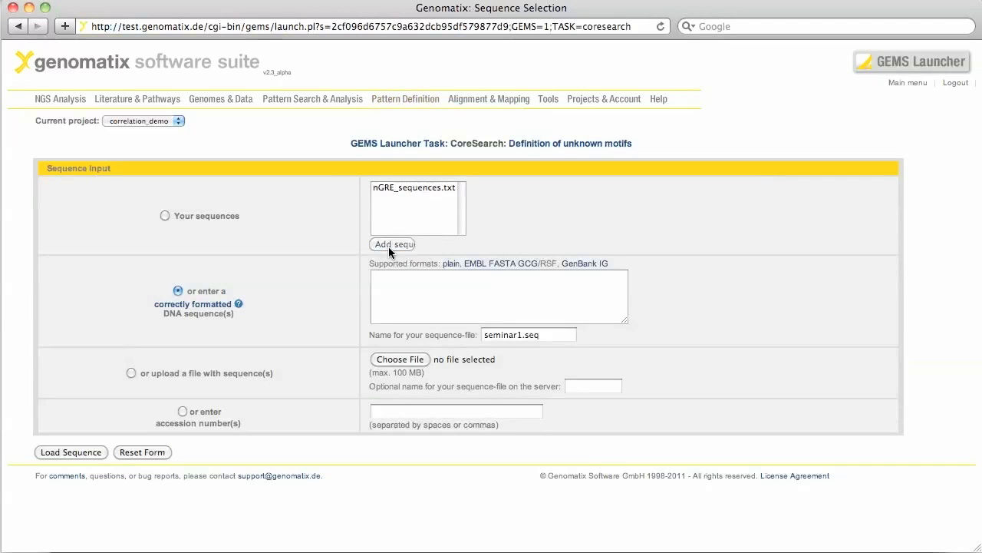
pyautogui.click(401, 346)
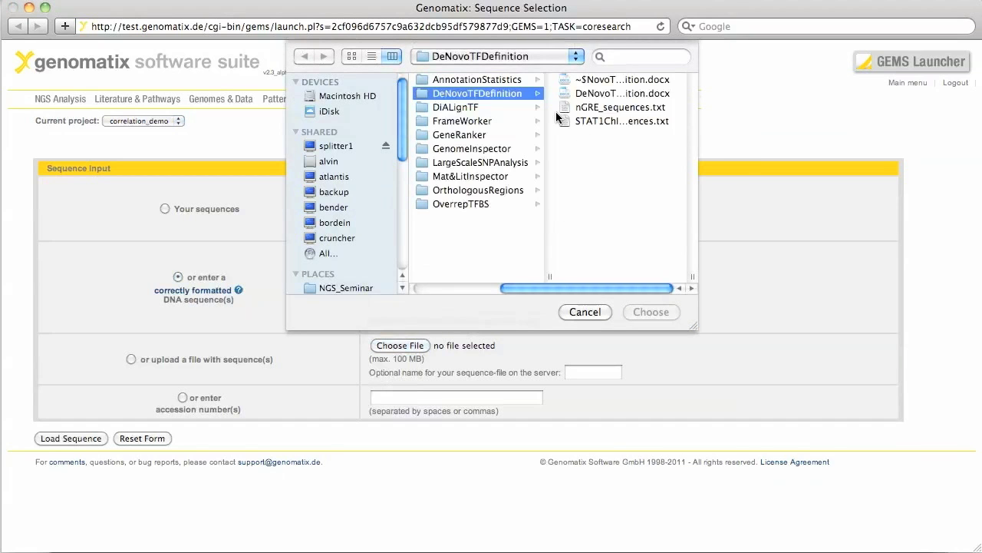
pyautogui.click(601, 121)
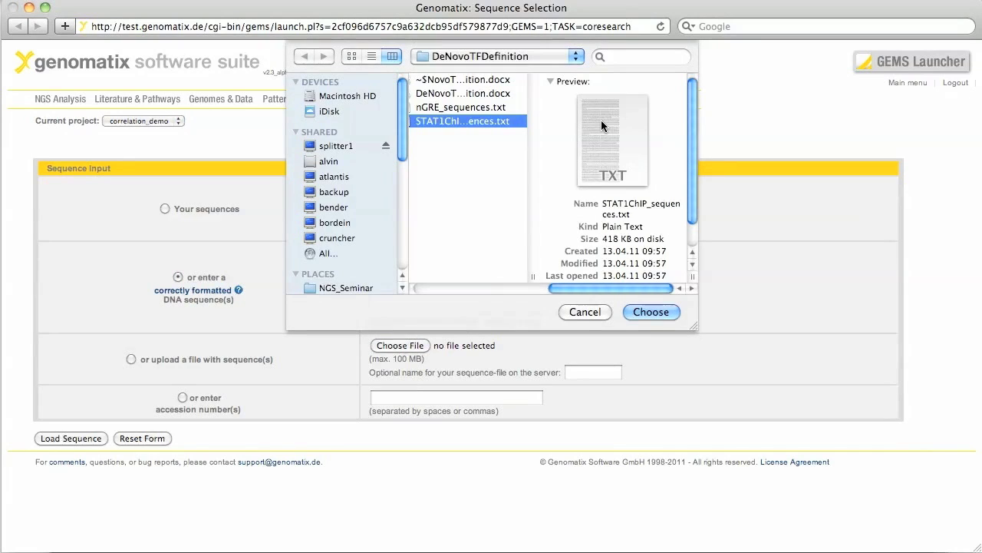
pyautogui.click(639, 313)
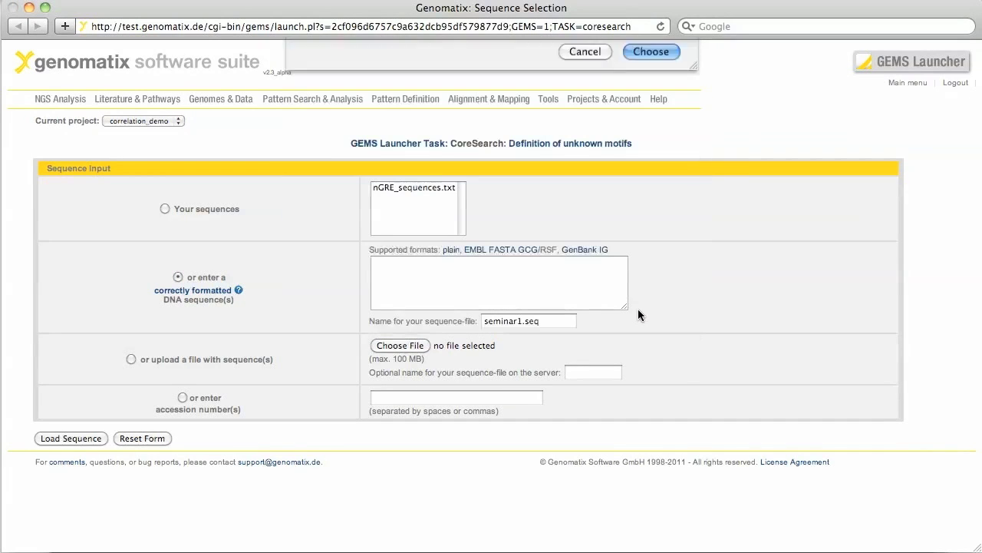
pyautogui.click(70, 438)
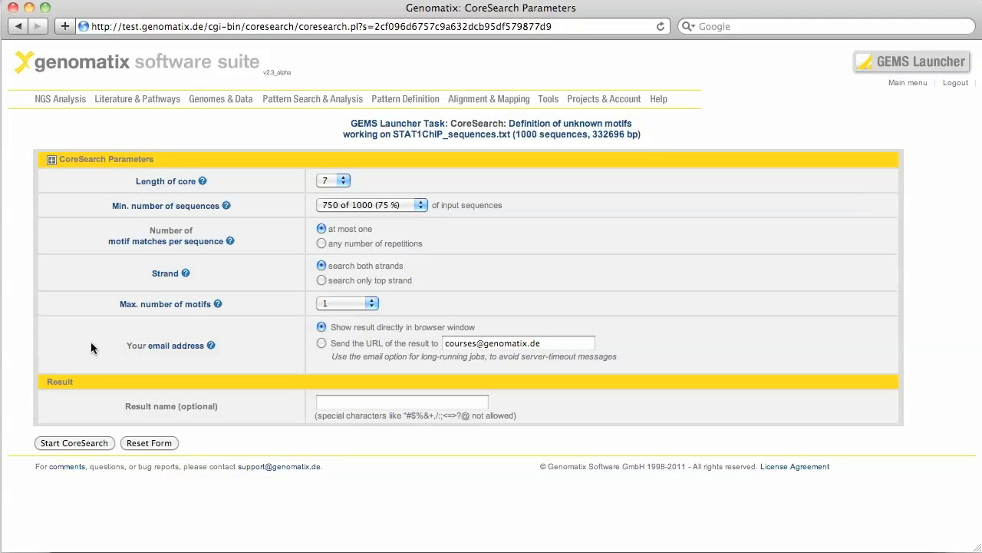
pyautogui.click(97, 444)
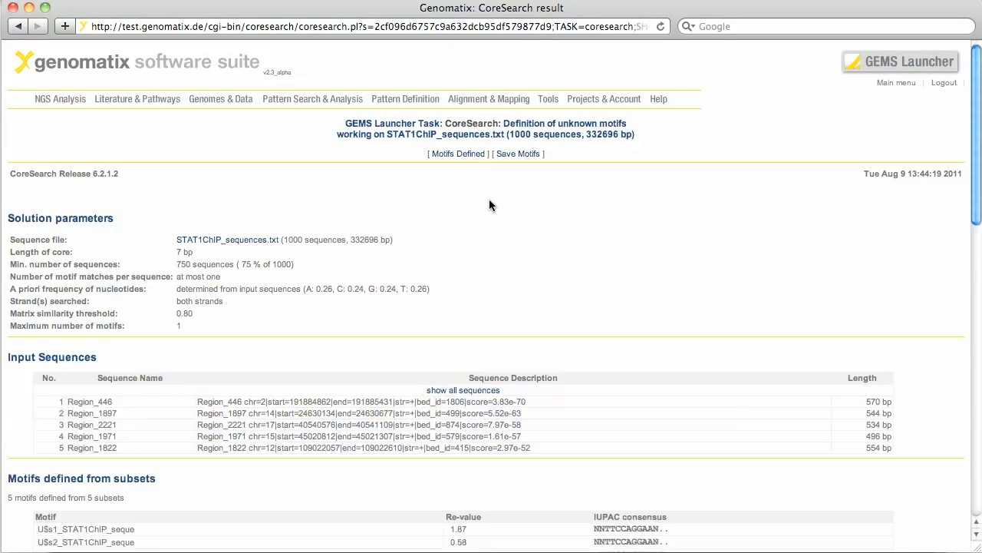
# - Expand the full list of input sequences in the CoreSearch result, look through it, and collapse it again
pyautogui.click(470, 391)
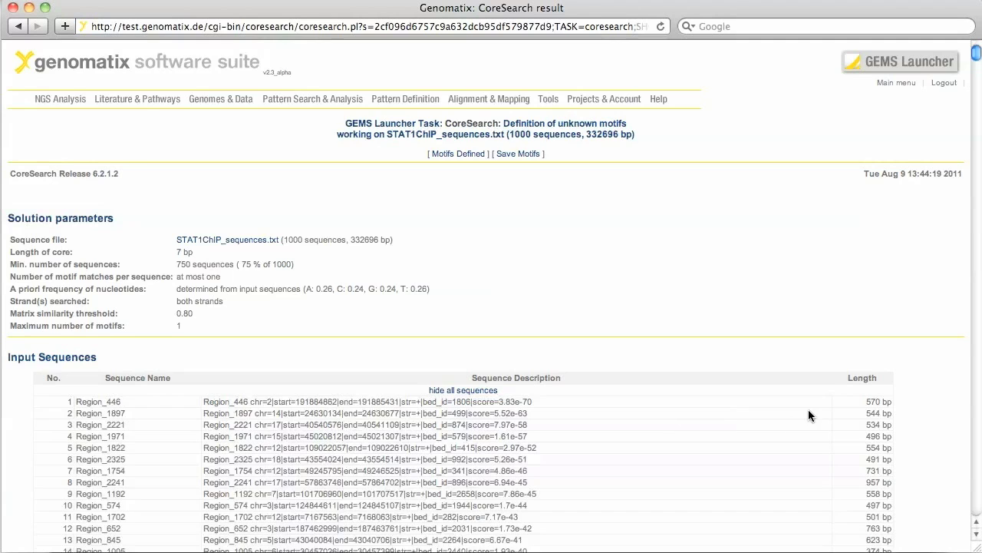
pyautogui.scroll(-5, 814, 407)
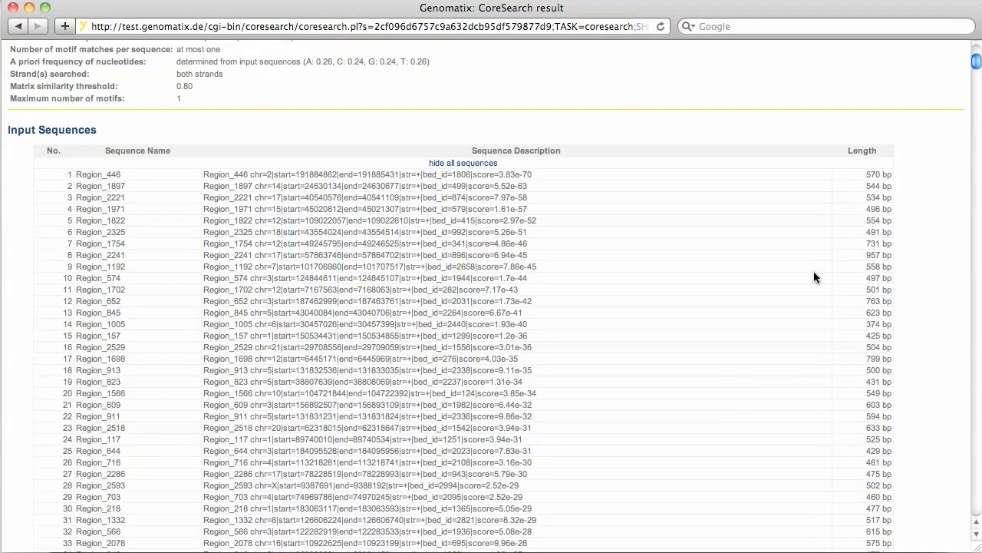
pyautogui.click(458, 164)
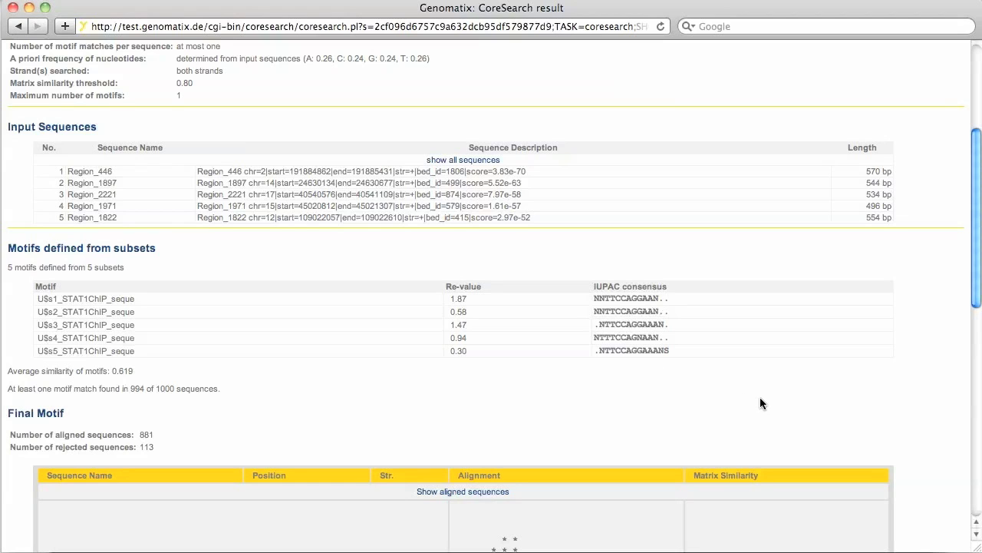
# - Examine the motifs defined from subsets, then the final motif's conservation profile, IUPAC consensus and re-value
pyautogui.scroll(-3, 760, 398)
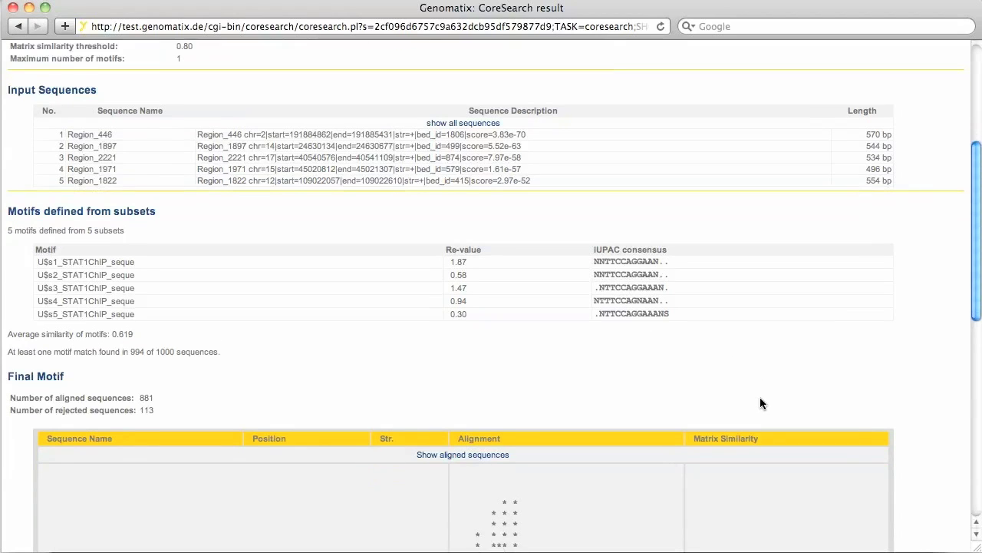
pyautogui.scroll(-4, 760, 403)
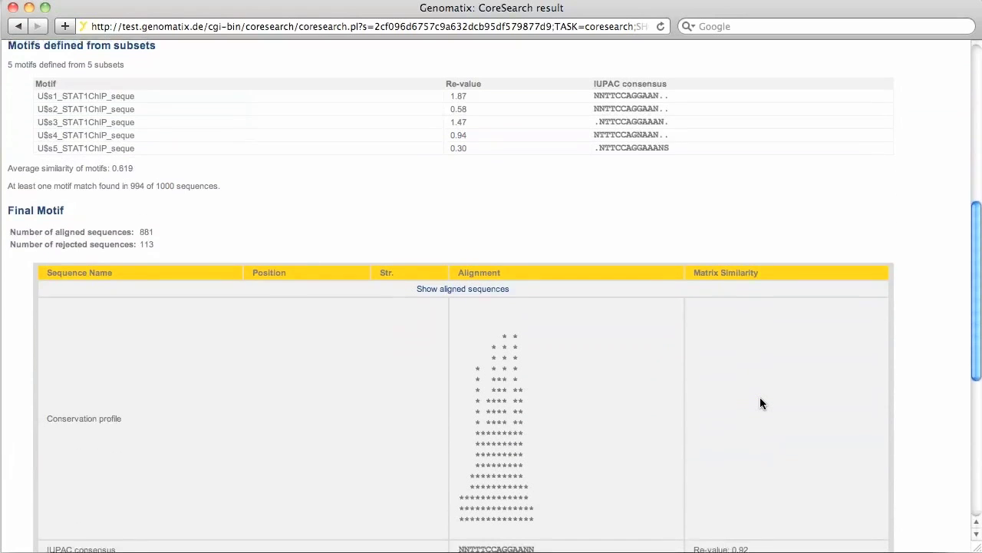
pyautogui.scroll(1, 759, 403)
pyautogui.scroll(1, 760, 403)
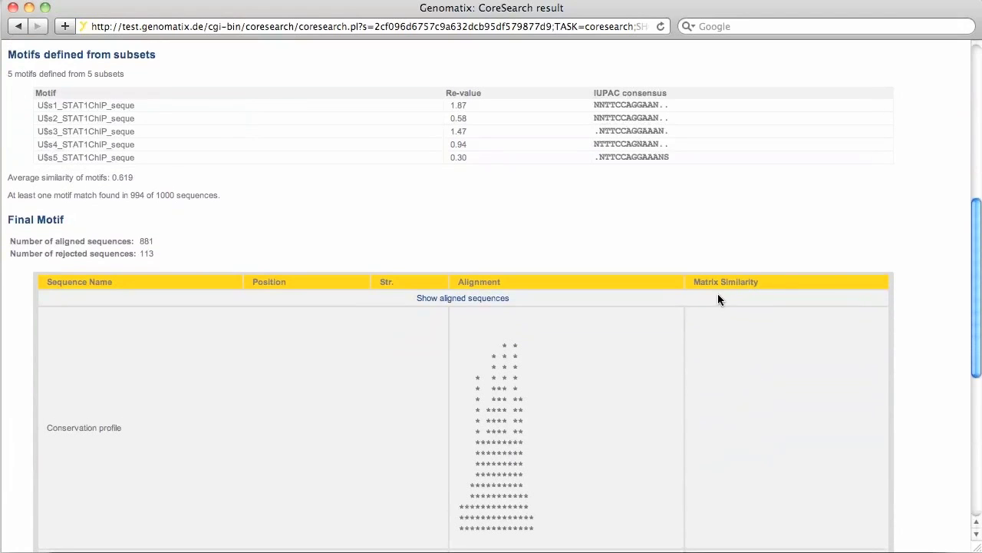
pyautogui.scroll(1, 740, 227)
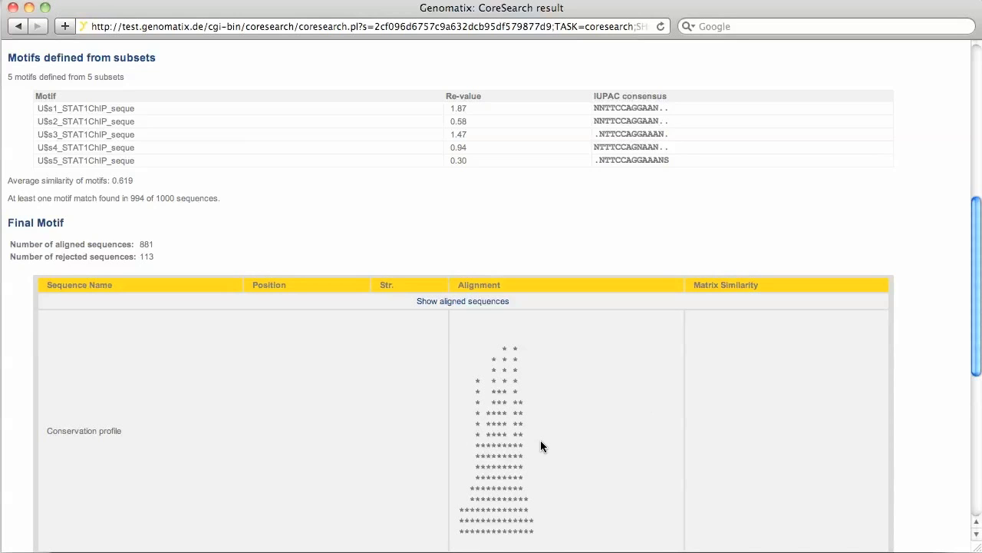
pyautogui.scroll(-5, 542, 446)
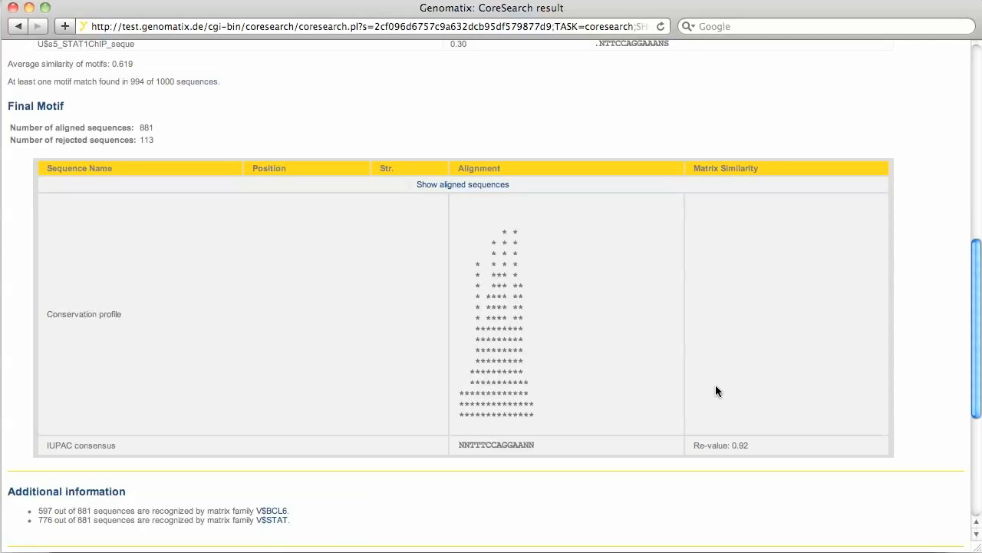
# - Set the matrix family to STAT1 for all six matrices offered for saving to the user-defined matrix library
pyautogui.scroll(-7, 910, 307)
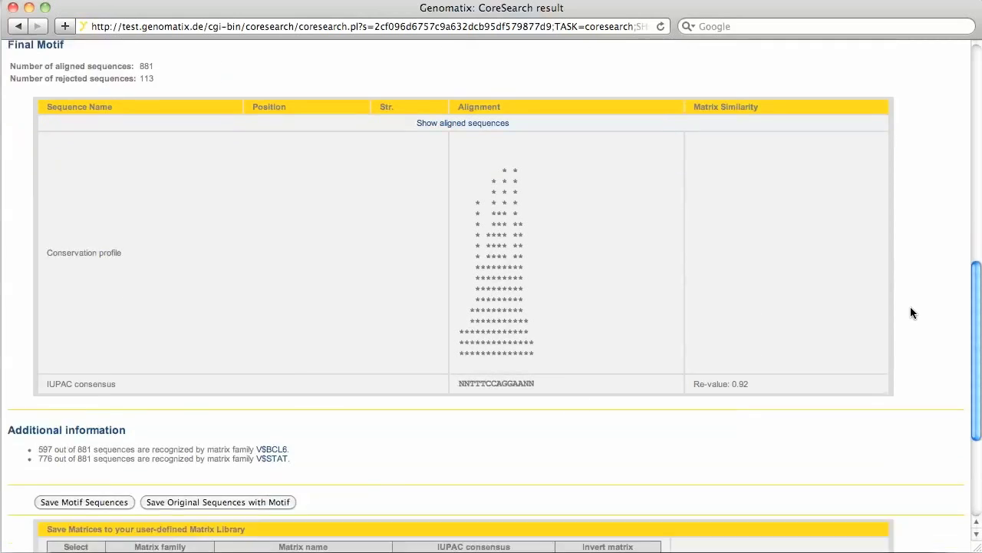
pyautogui.click(149, 354)
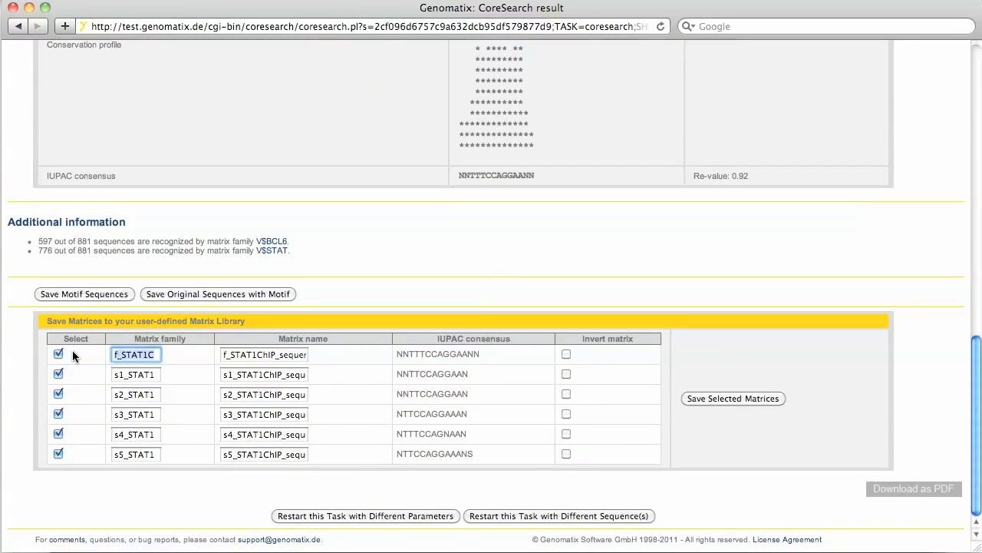
pyautogui.press('Home')
pyautogui.press('Delete')
pyautogui.press('Delete')
pyautogui.hotkey('shift', 'Right')
pyautogui.hotkey('shift', 'Right')
pyautogui.hotkey('shift', 'Right')
pyautogui.hotkey('shift', 'Right')
pyautogui.hotkey('shift', 'Right')
pyautogui.click(115, 375)
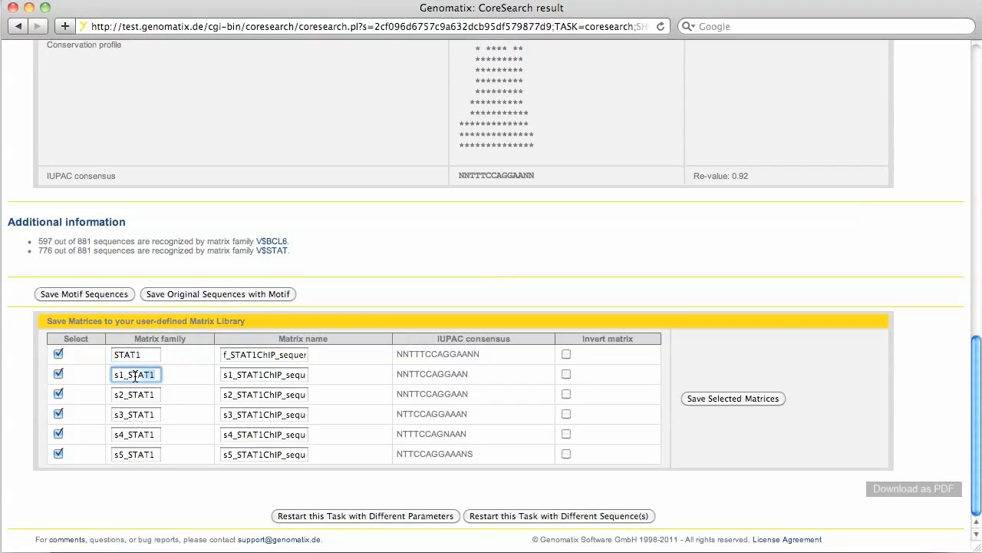
pyautogui.press('Delete')
pyautogui.press('Delete')
pyautogui.press('Delete')
pyautogui.click(115, 394)
pyautogui.press('Delete')
pyautogui.press('Delete')
pyautogui.press('Delete')
pyautogui.click(115, 415)
pyautogui.press('Delete')
pyautogui.press('Delete')
pyautogui.press('Delete')
pyautogui.click(115, 435)
pyautogui.press('Delete')
pyautogui.press('Delete')
pyautogui.press('Delete')
pyautogui.click(115, 455)
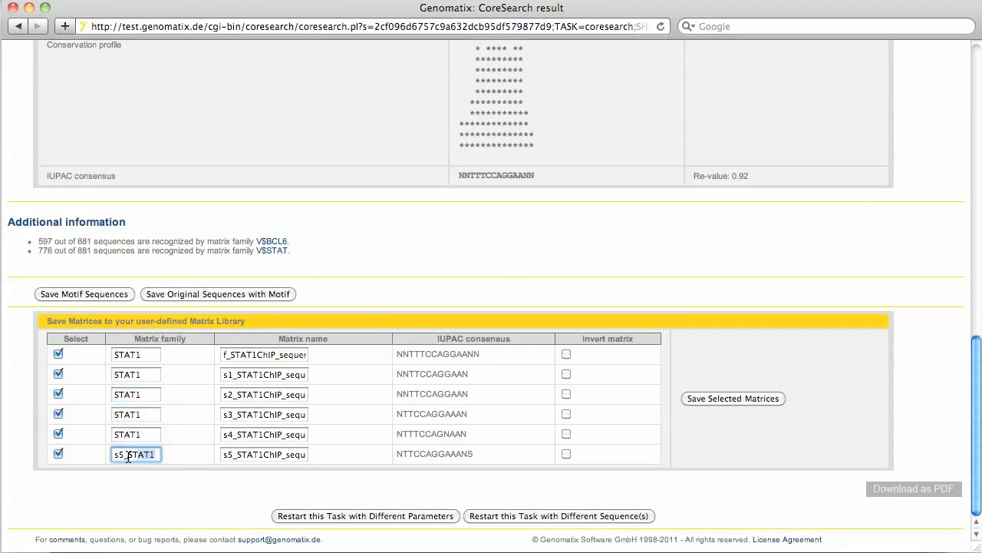
pyautogui.press('Delete')
pyautogui.press('Delete')
pyautogui.press('Delete')
# - Shorten the matrix names to f_STAT1 and s1_STAT1 through s5_STAT1, and save all six selected matrices to the library
pyautogui.click(261, 355)
pyautogui.press('Delete')
pyautogui.press('Delete')
pyautogui.press('Delete')
pyautogui.press('Delete')
pyautogui.press('Delete')
pyautogui.press('Delete')
pyautogui.press('Delete')
pyautogui.press('Delete')
pyautogui.press('Delete')
pyautogui.press('Delete')
pyautogui.press('Delete')
pyautogui.press('Delete')
pyautogui.press('Delete')
pyautogui.press('Delete')
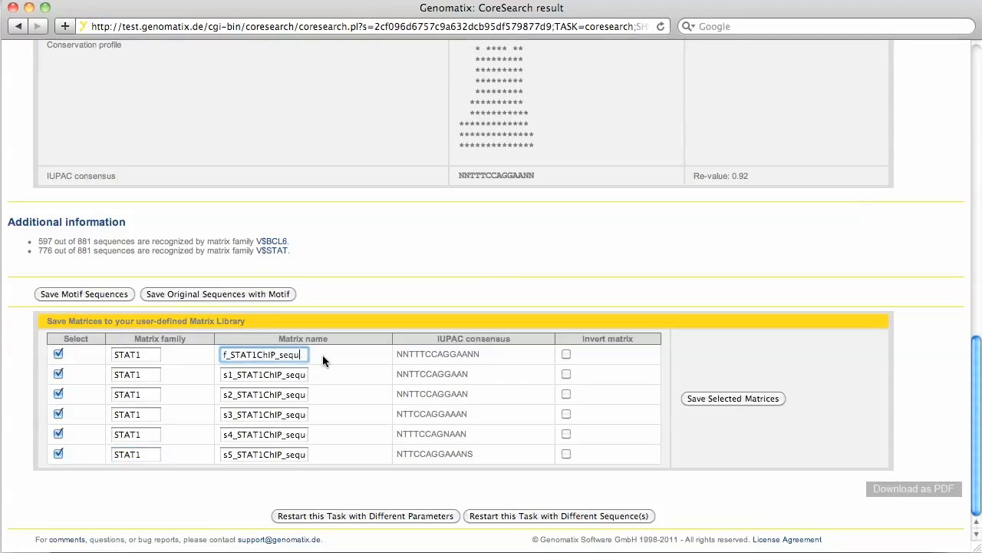
pyautogui.moveTo(264, 374); pyautogui.dragTo(330, 375)
pyautogui.press('Delete')
pyautogui.moveTo(259, 394); pyautogui.dragTo(333, 397)
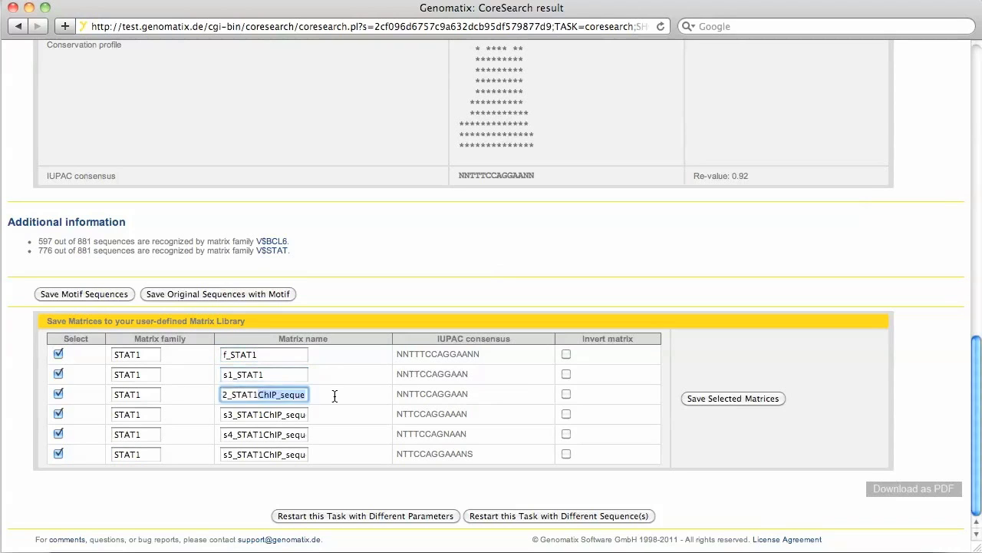
pyautogui.press('Delete')
pyautogui.moveTo(259, 414); pyautogui.dragTo(348, 416)
pyautogui.press('Delete')
pyautogui.moveTo(260, 434); pyautogui.dragTo(334, 456)
pyautogui.press('Delete')
pyautogui.press('Delete')
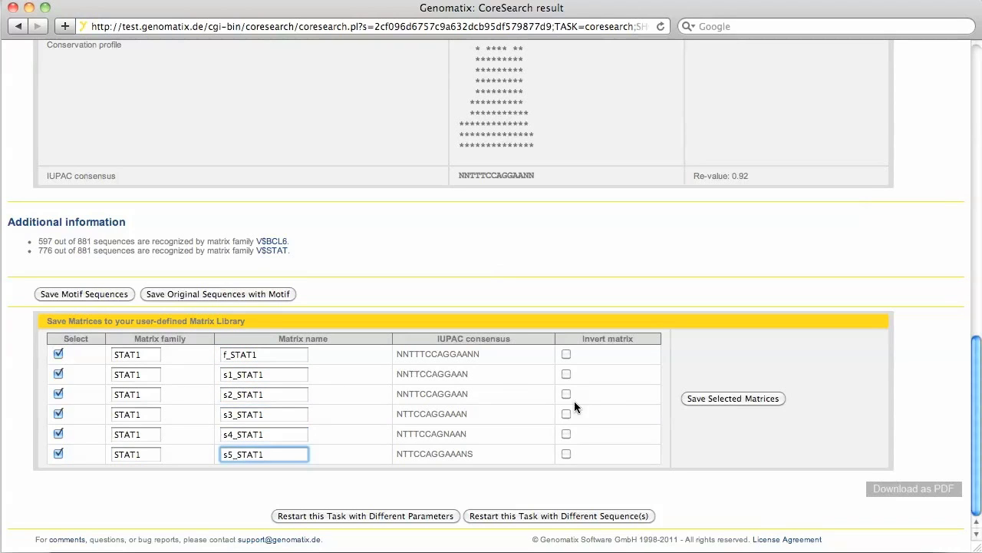
pyautogui.click(733, 398)
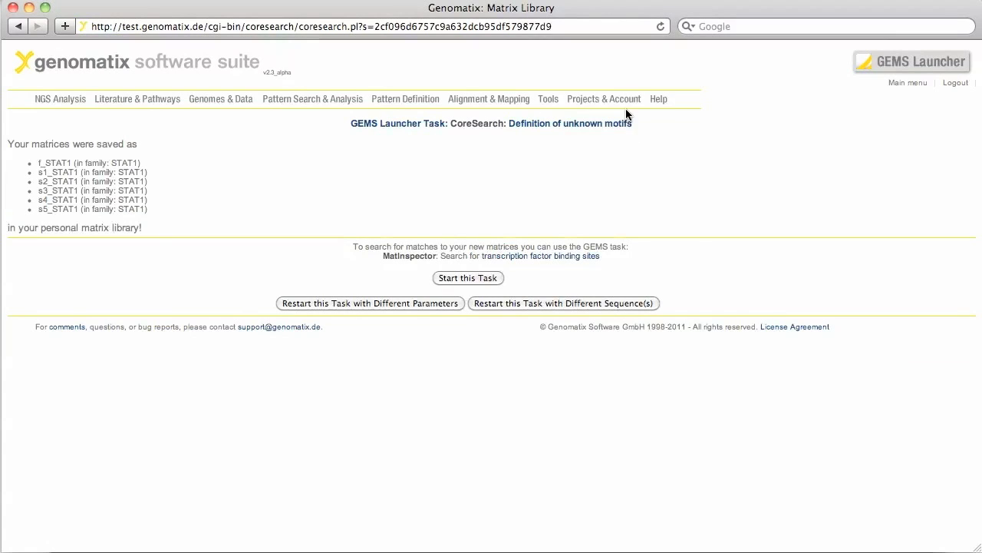
# - Open the status of the user-defined matrix library, view the family information for U$STAT1, and return to the matrix list
pyautogui.moveTo(625, 100)
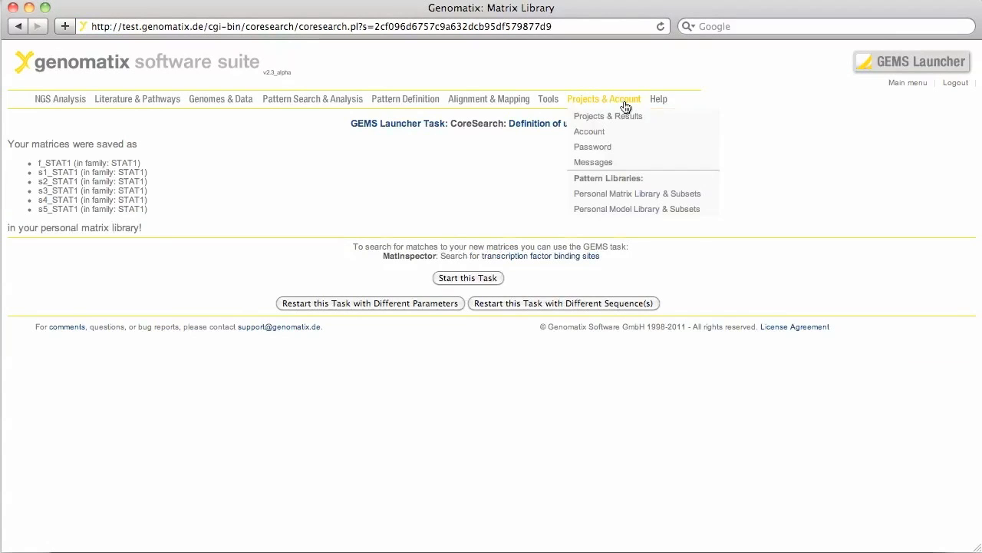
pyautogui.click(636, 196)
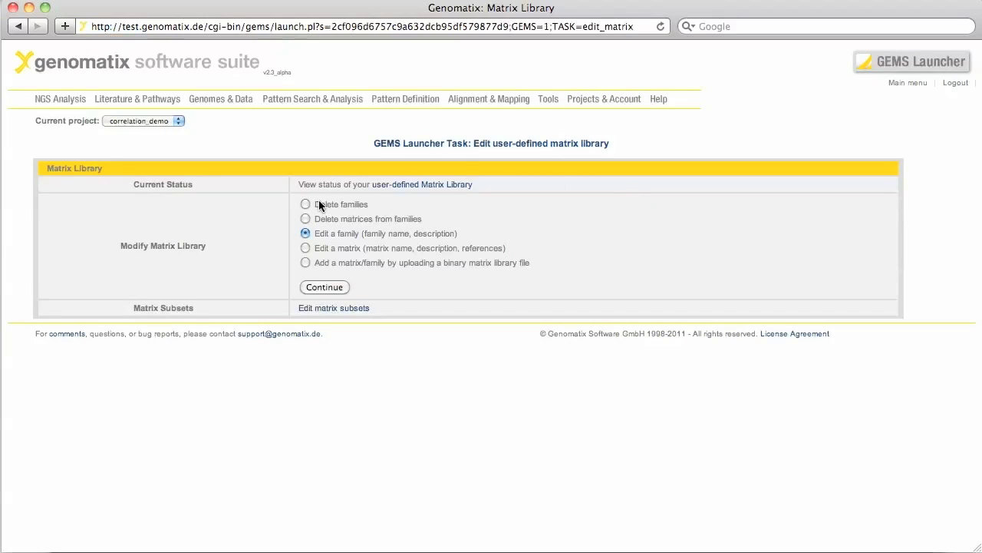
pyautogui.click(453, 185)
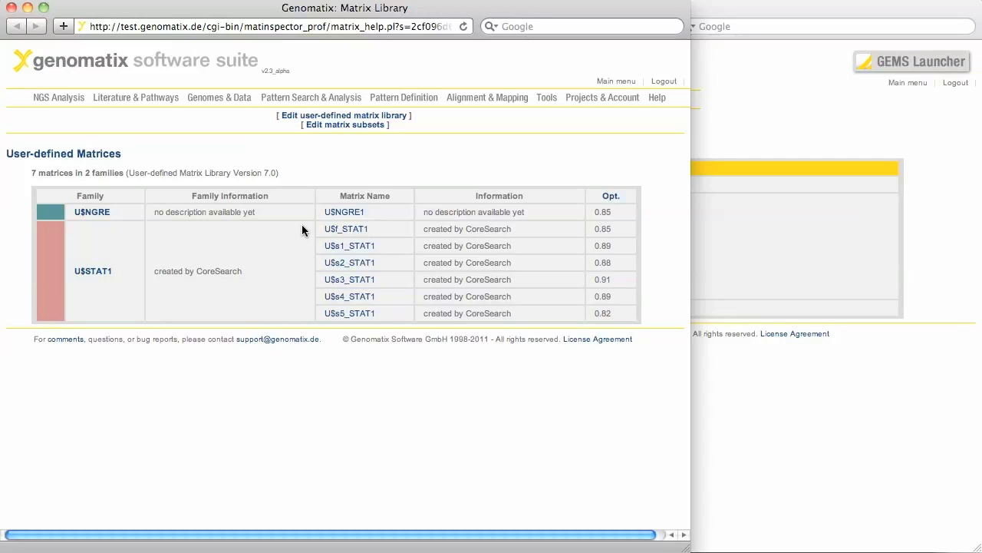
pyautogui.click(100, 272)
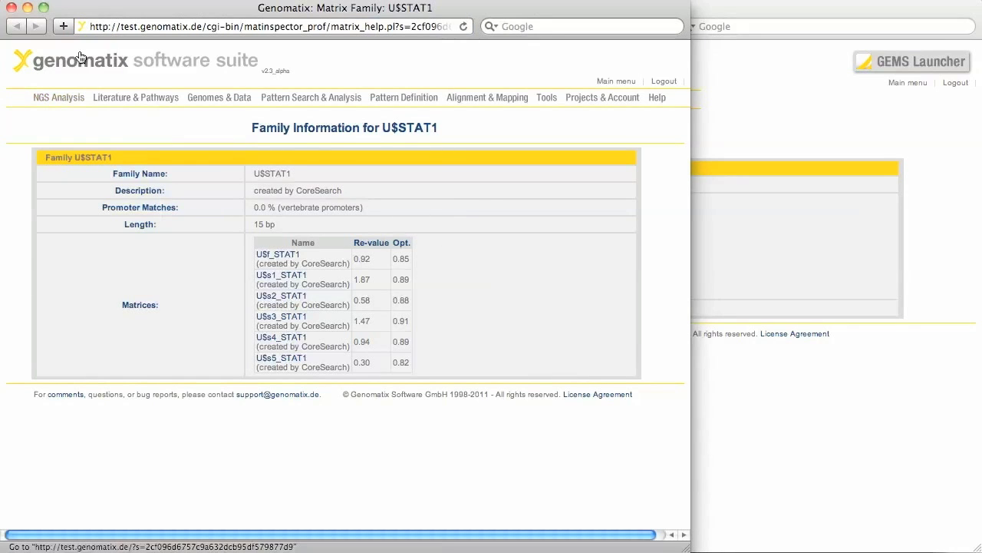
pyautogui.click(16, 26)
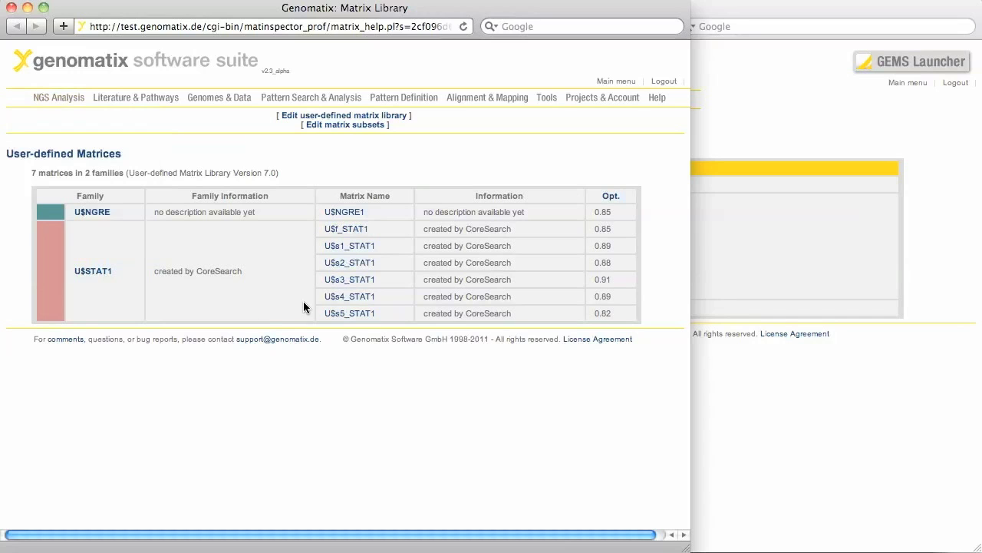
# - Open the U$f_STAT1 matrix and examine its nucleotide distribution matrix, profile and sequence logo
pyautogui.click(349, 230)
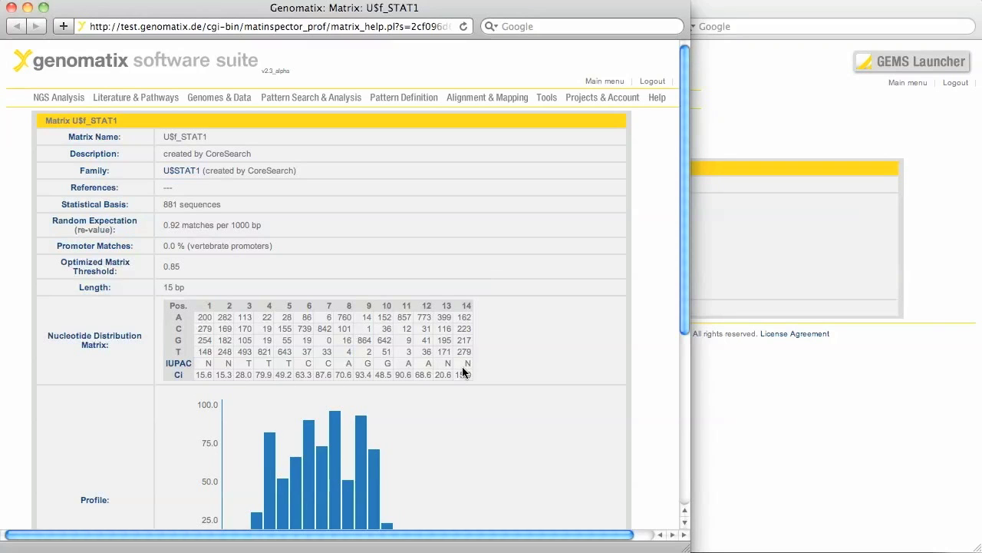
pyautogui.moveTo(684, 262); pyautogui.dragTo(689, 378)
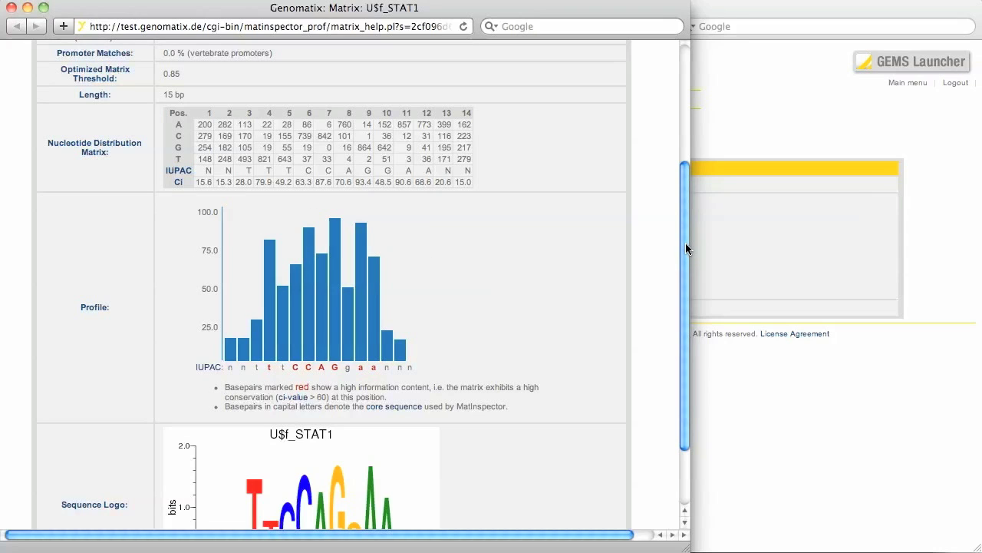
pyautogui.moveTo(685, 242); pyautogui.dragTo(694, 351)
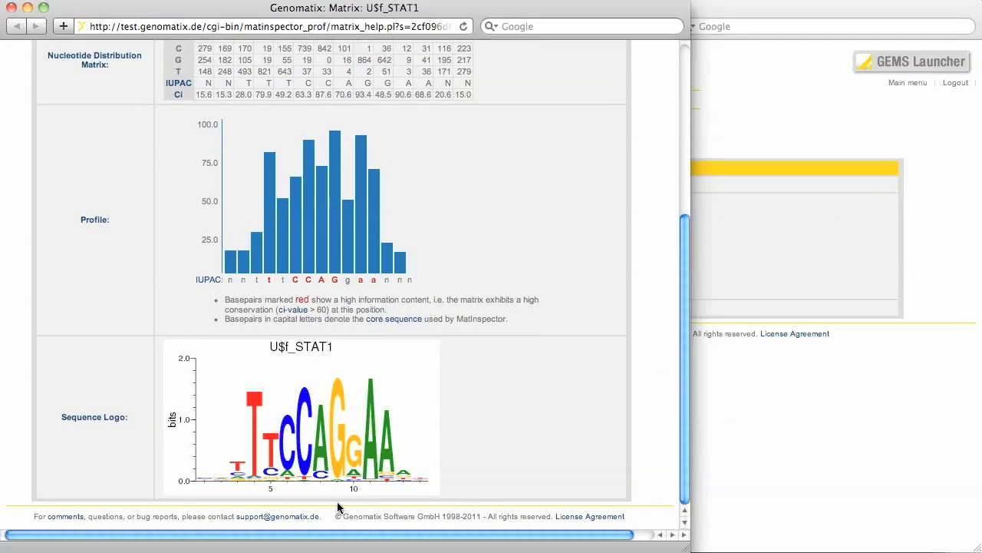